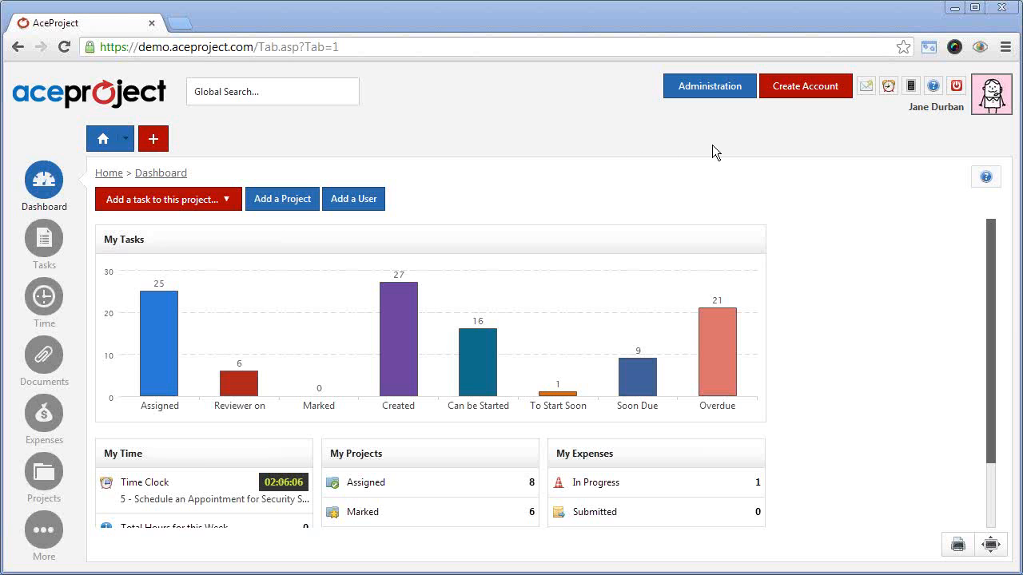
Open the new-user form in Administration, review its profile, access rights and email notification sections, and return to the application
{"action": "left_click", "coordinate": [715, 88]}
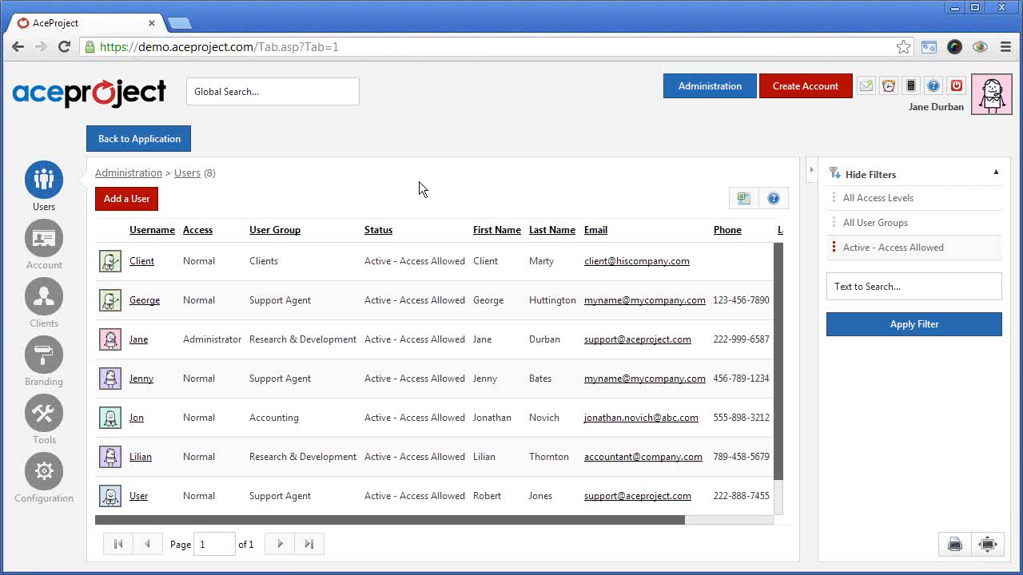
{"action": "left_click", "coordinate": [131, 201]}
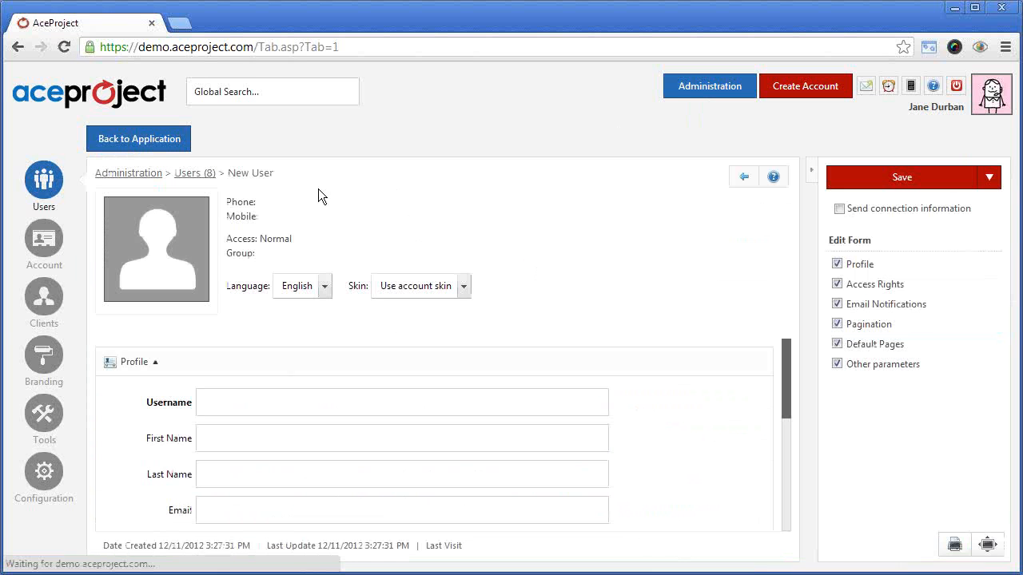
{"action": "mouse_move", "coordinate": [783, 373]}
{"action": "left_mouse_down"}
{"action": "mouse_move", "coordinate": [783, 394]}
{"action": "mouse_move", "coordinate": [777, 363]}
{"action": "mouse_move", "coordinate": [786, 387]}
{"action": "left_mouse_up"}
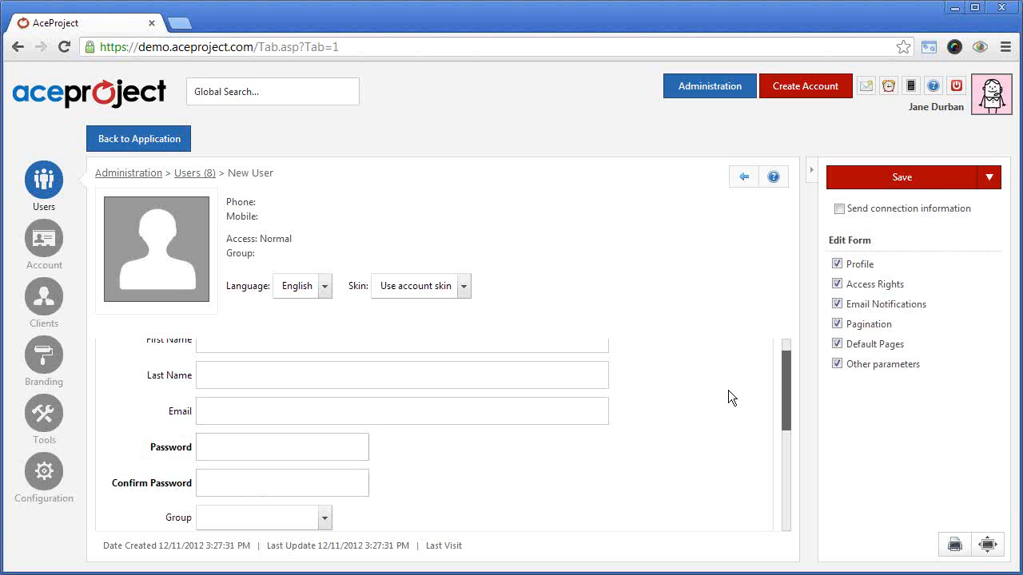
{"action": "left_click_drag", "start_coordinate": [788, 376], "coordinate": [785, 414]}
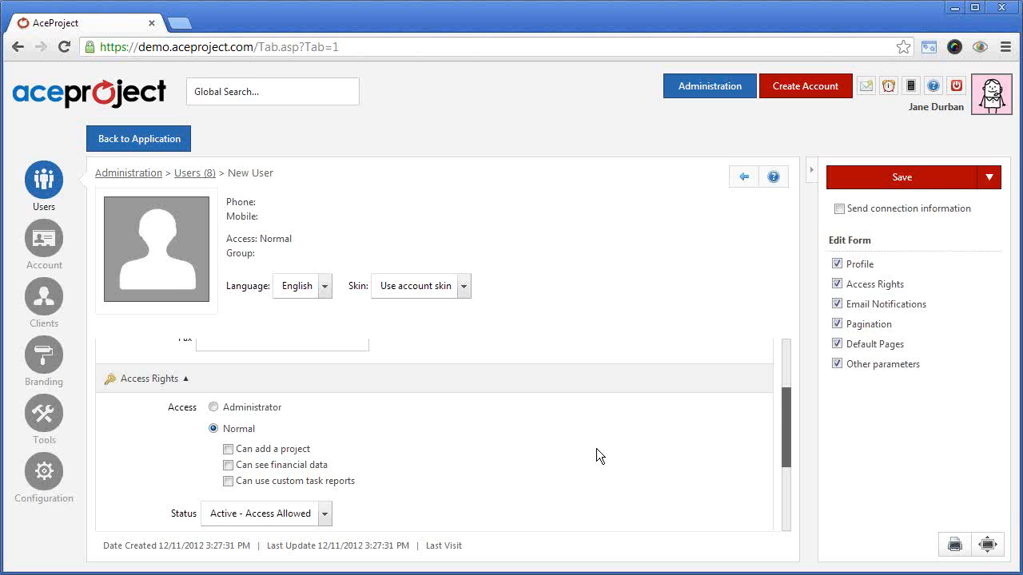
{"action": "left_click_drag", "start_coordinate": [788, 424], "coordinate": [781, 475]}
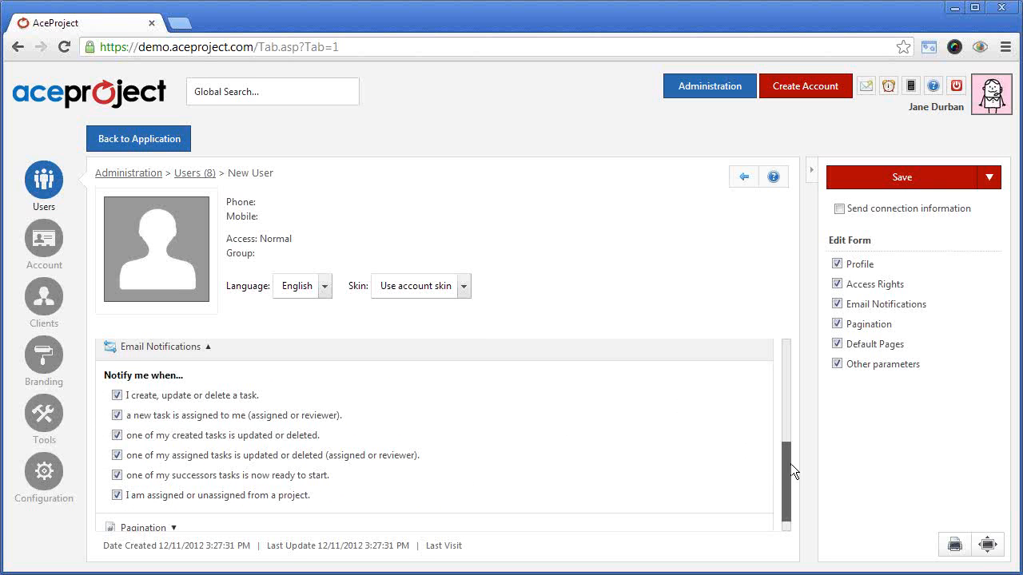
{"action": "left_click_drag", "start_coordinate": [787, 462], "coordinate": [786, 351]}
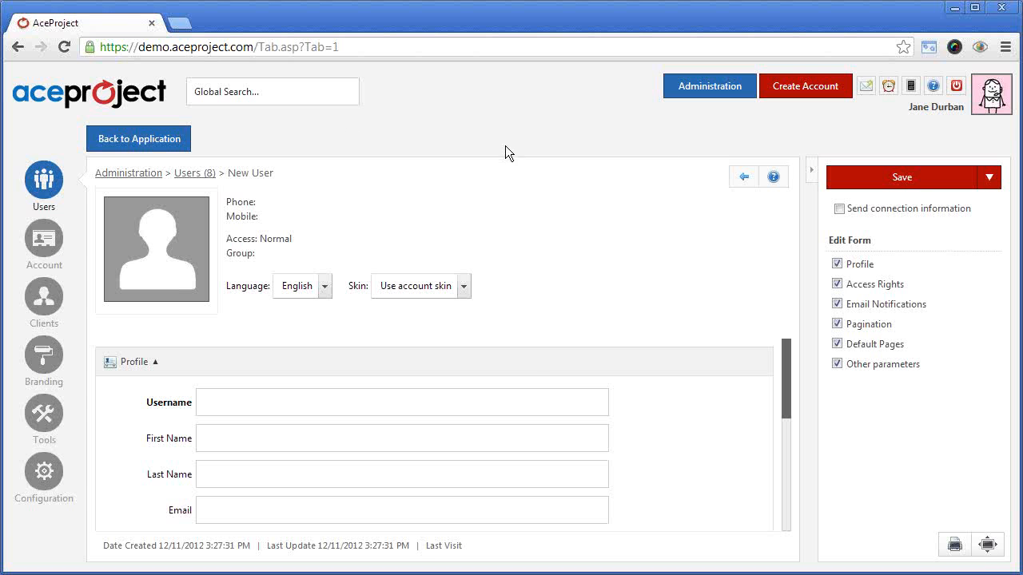
{"action": "left_click", "coordinate": [140, 138]}
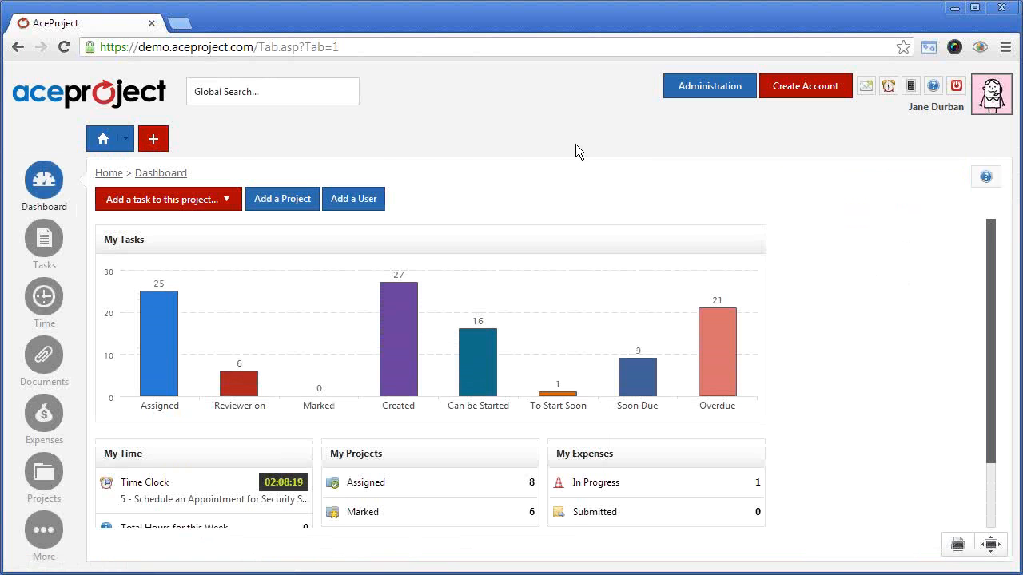
Start a new blank project and name it My New Project
{"action": "left_click", "coordinate": [125, 142]}
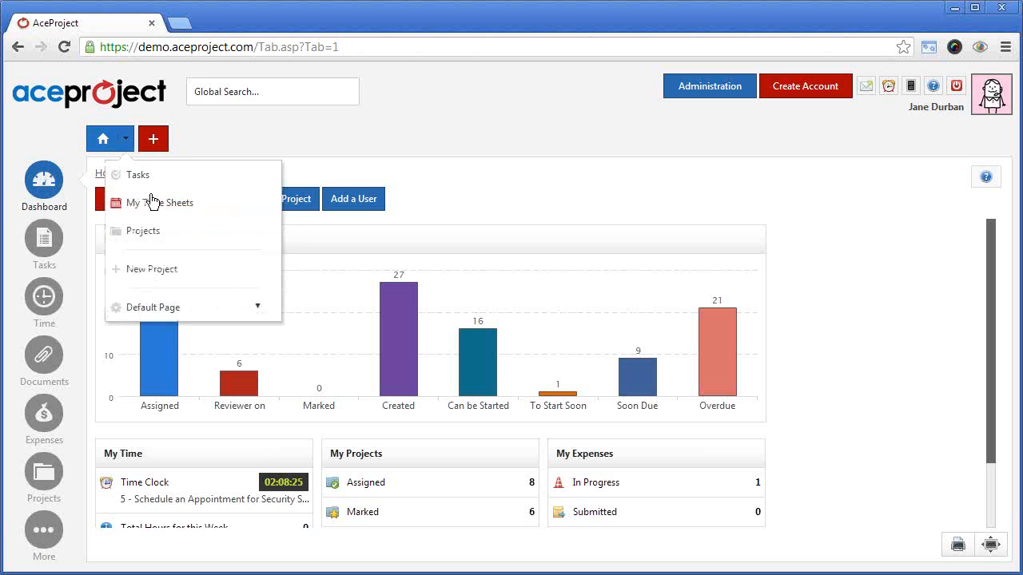
{"action": "left_click", "coordinate": [153, 272]}
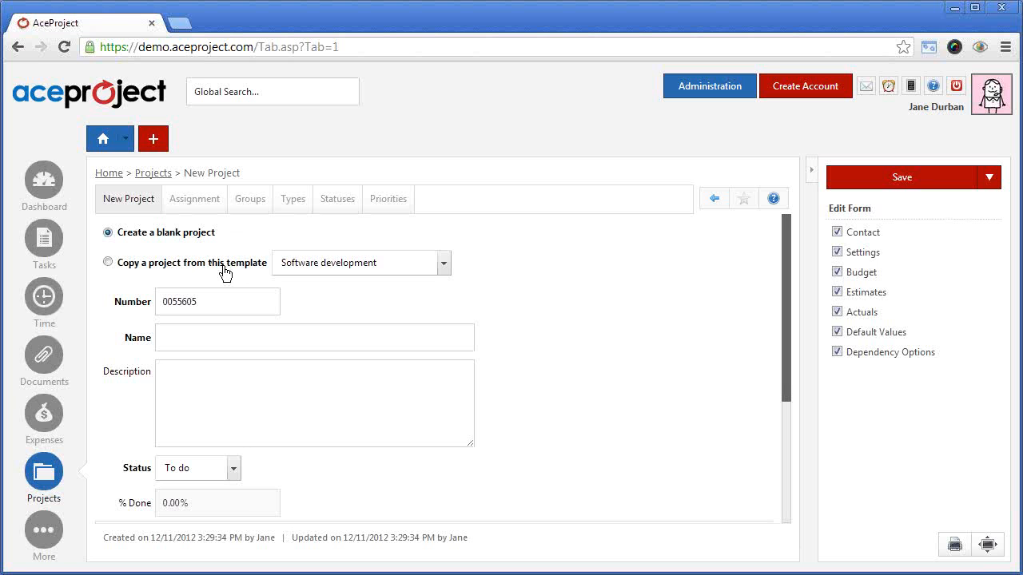
{"action": "left_click", "coordinate": [207, 331]}
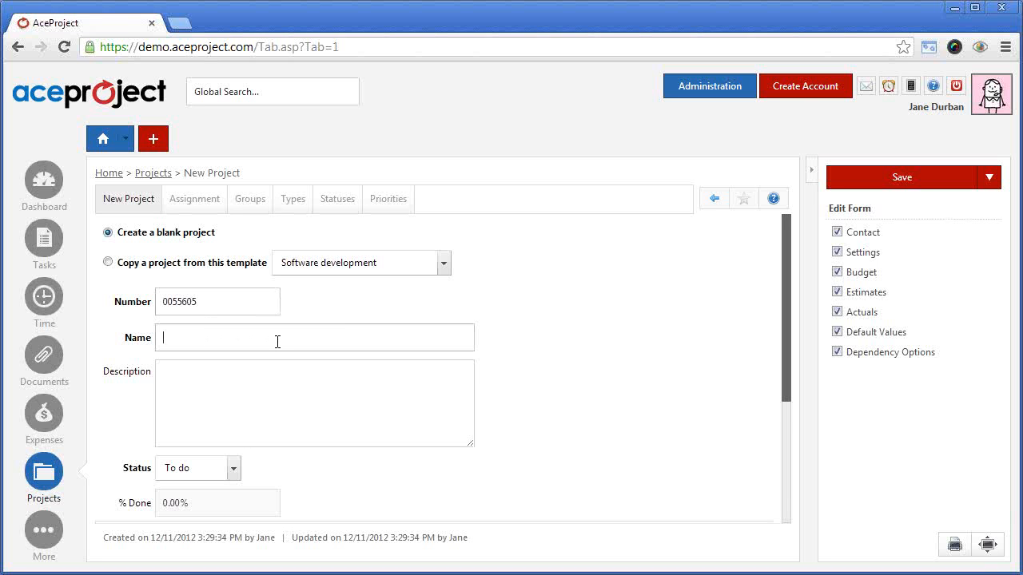
{"action": "type", "text": "My new"}
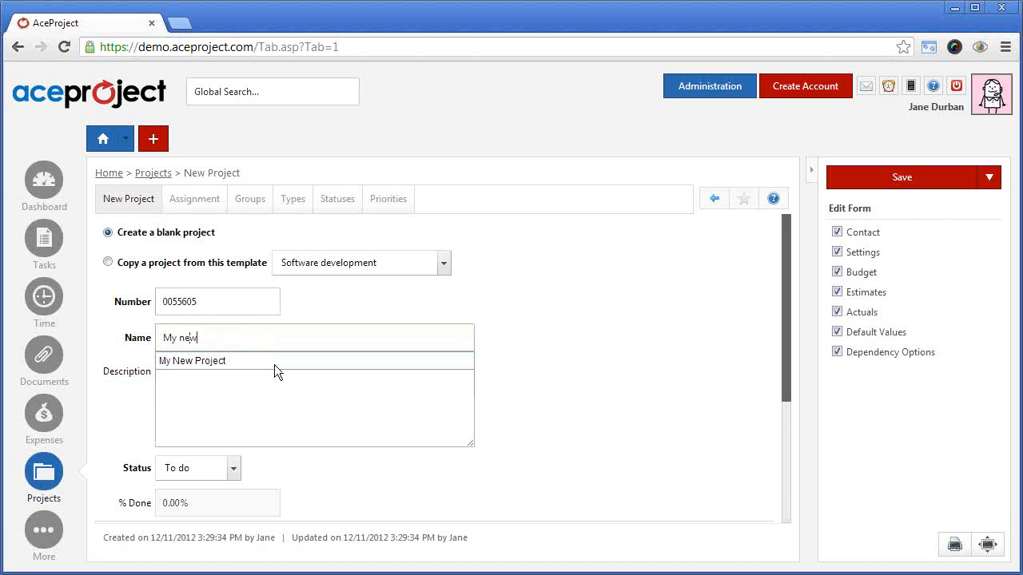
{"action": "left_click", "coordinate": [273, 363]}
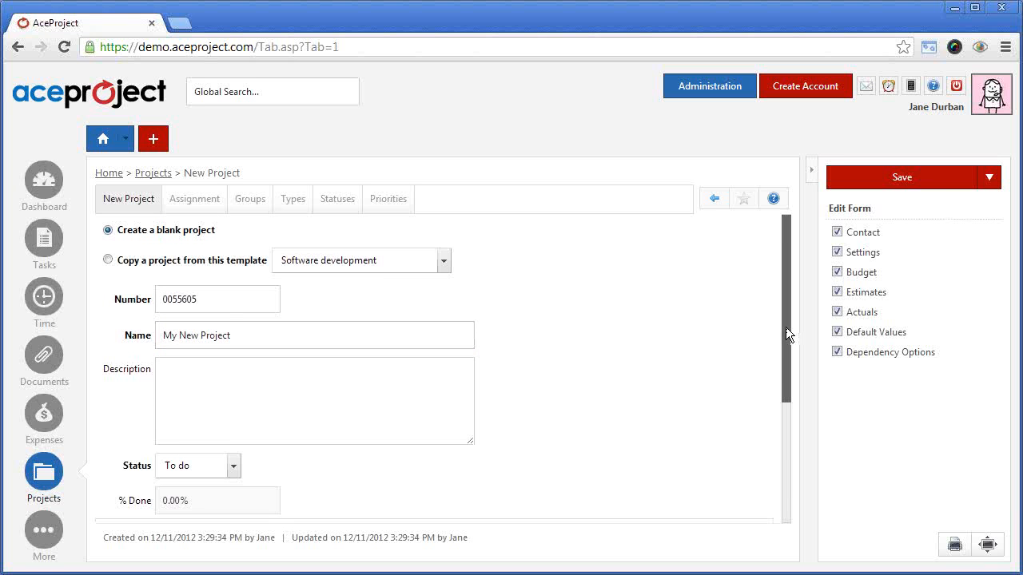
Check the Project Template choices in the new project's Settings, keep it at No, and save the project
{"action": "left_click_drag", "start_coordinate": [785, 327], "coordinate": [783, 475]}
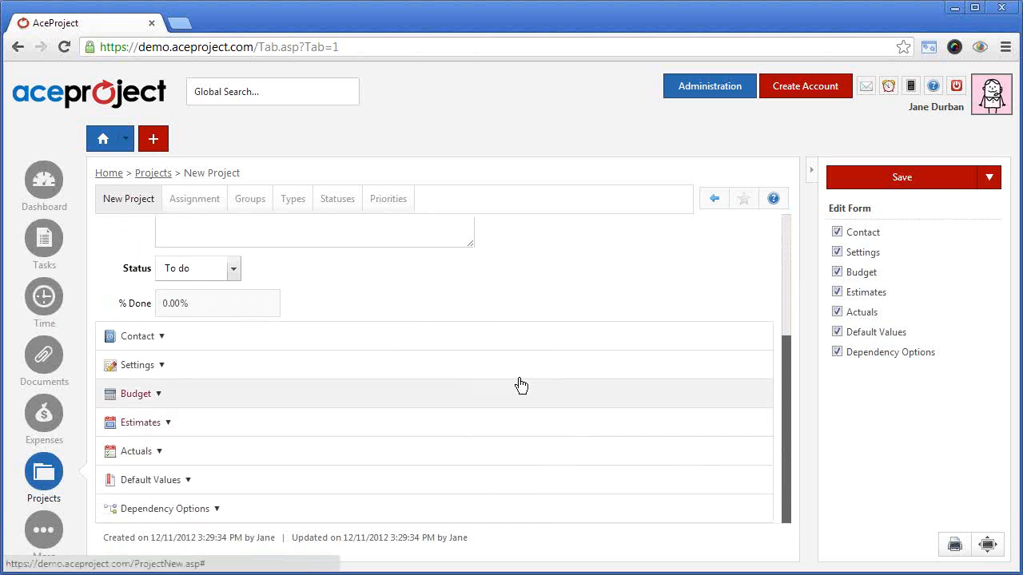
{"action": "left_click", "coordinate": [167, 369]}
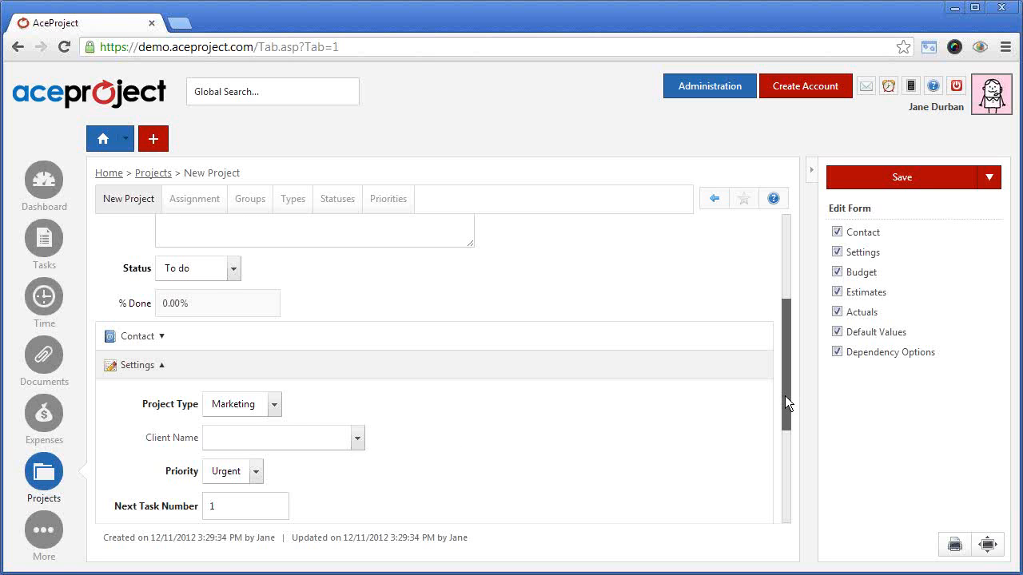
{"action": "left_click_drag", "start_coordinate": [785, 396], "coordinate": [748, 459]}
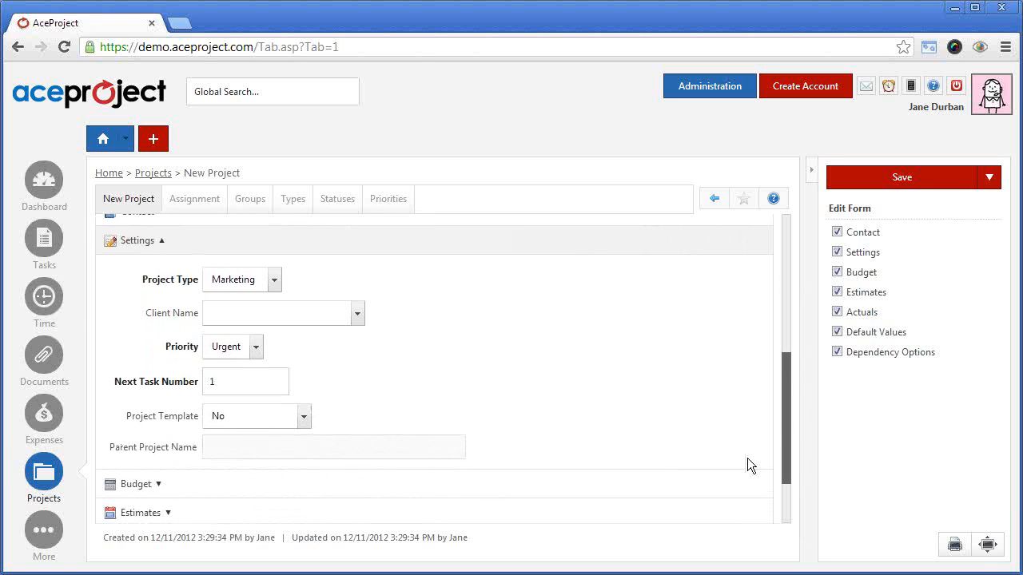
{"action": "left_click", "coordinate": [305, 424]}
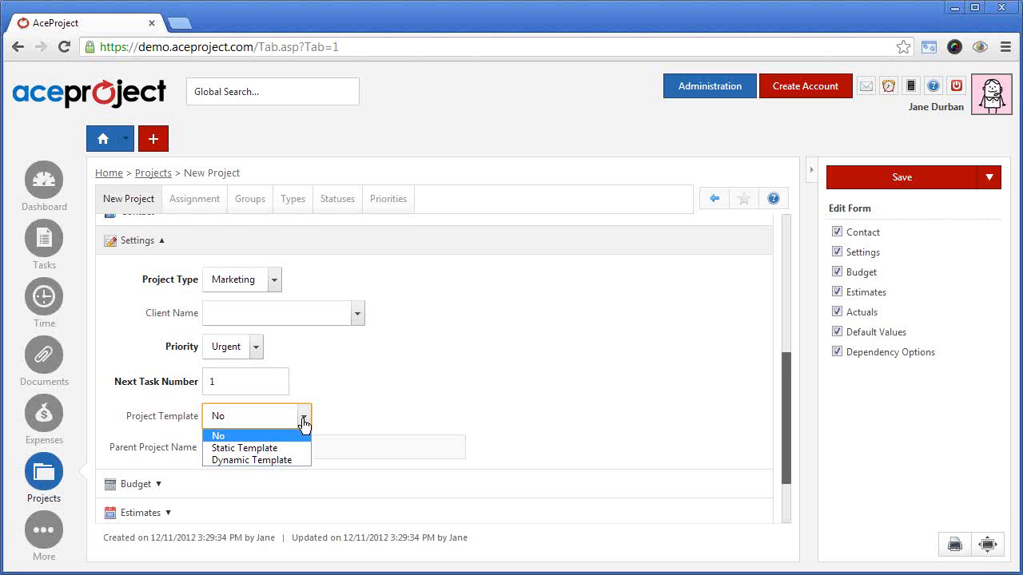
{"action": "left_click", "coordinate": [304, 422]}
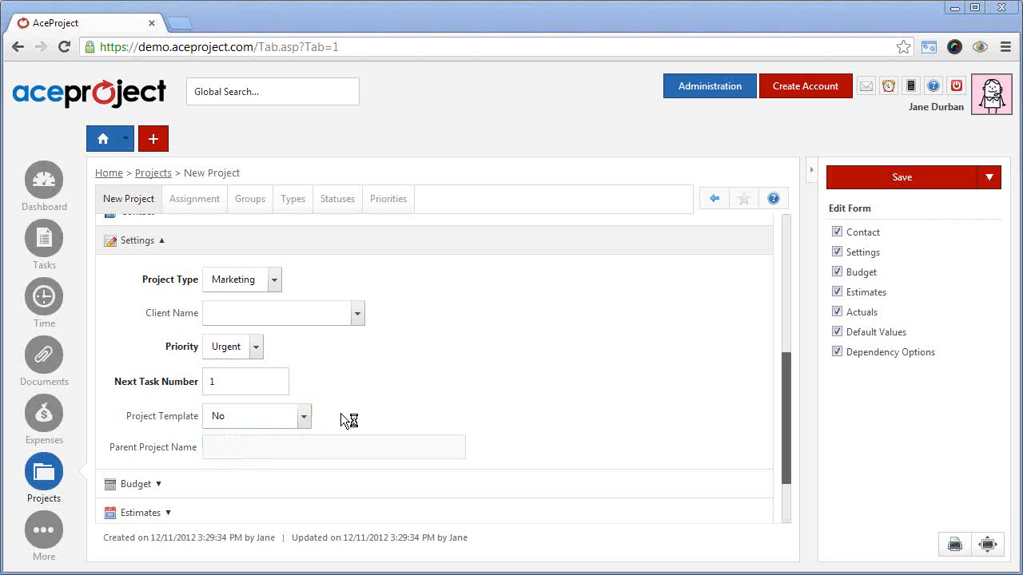
{"action": "left_click", "coordinate": [303, 421]}
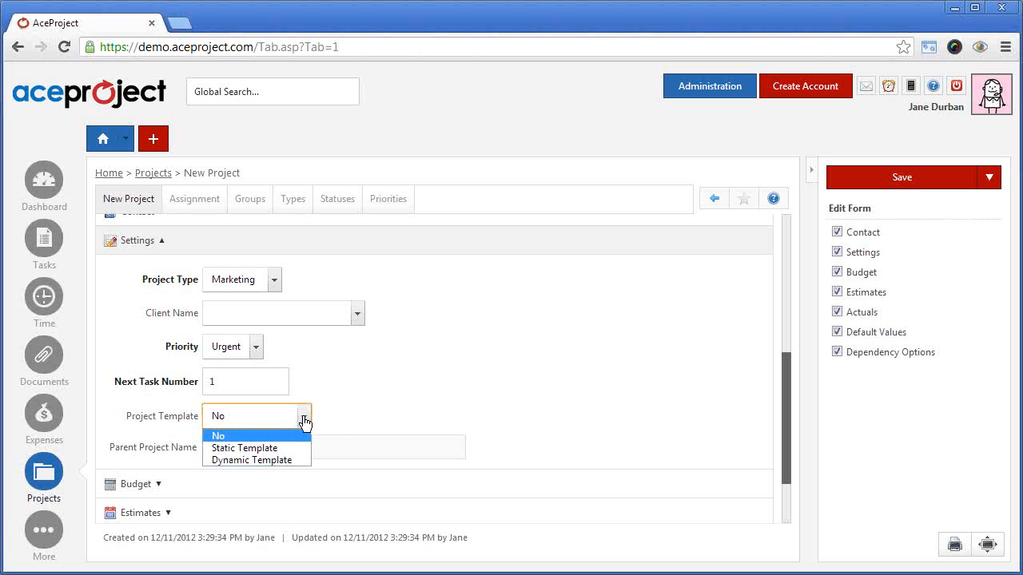
{"action": "left_click", "coordinate": [304, 423]}
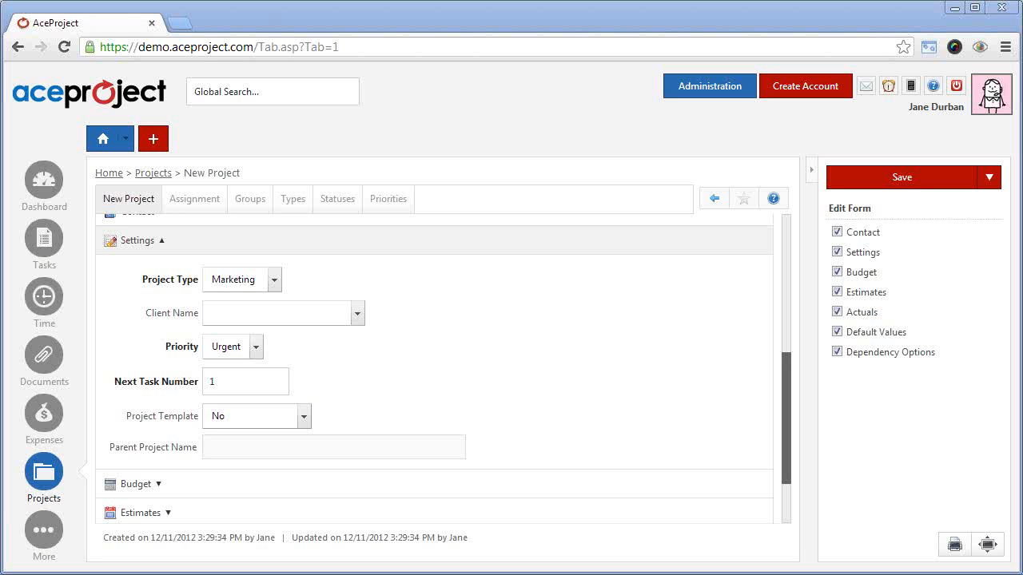
{"action": "left_click", "coordinate": [302, 420]}
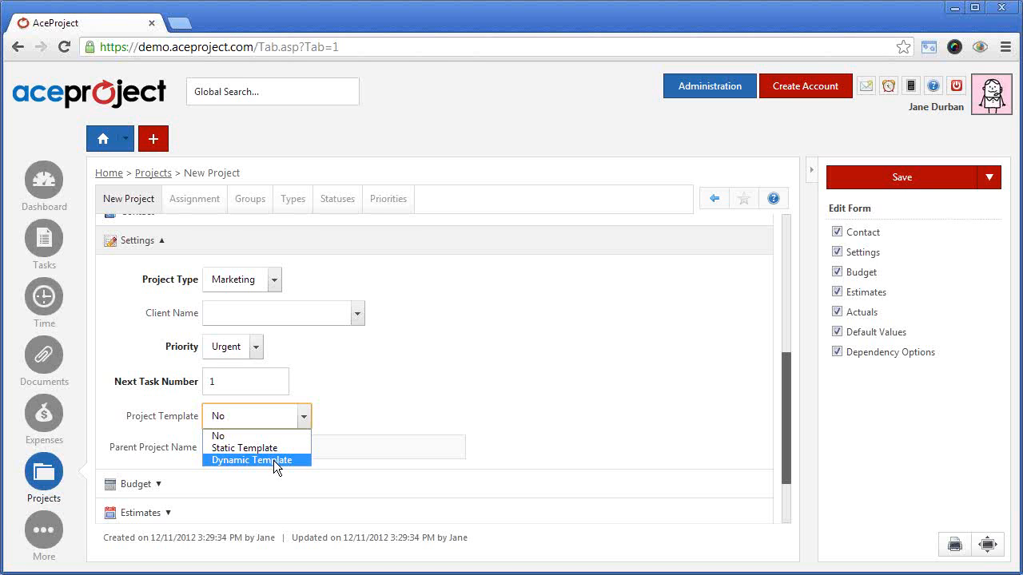
{"action": "left_click", "coordinate": [479, 376]}
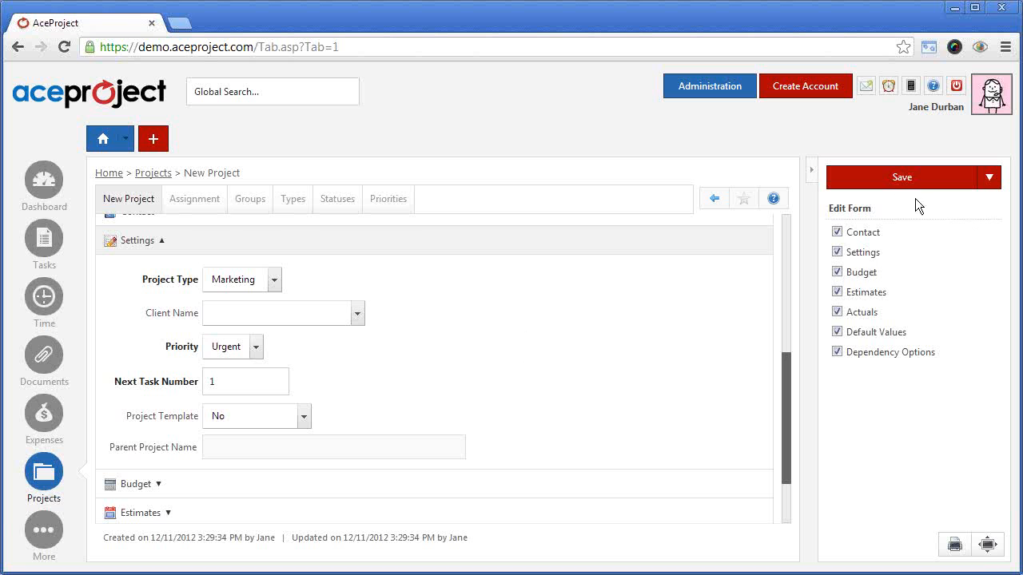
{"action": "left_click", "coordinate": [905, 178]}
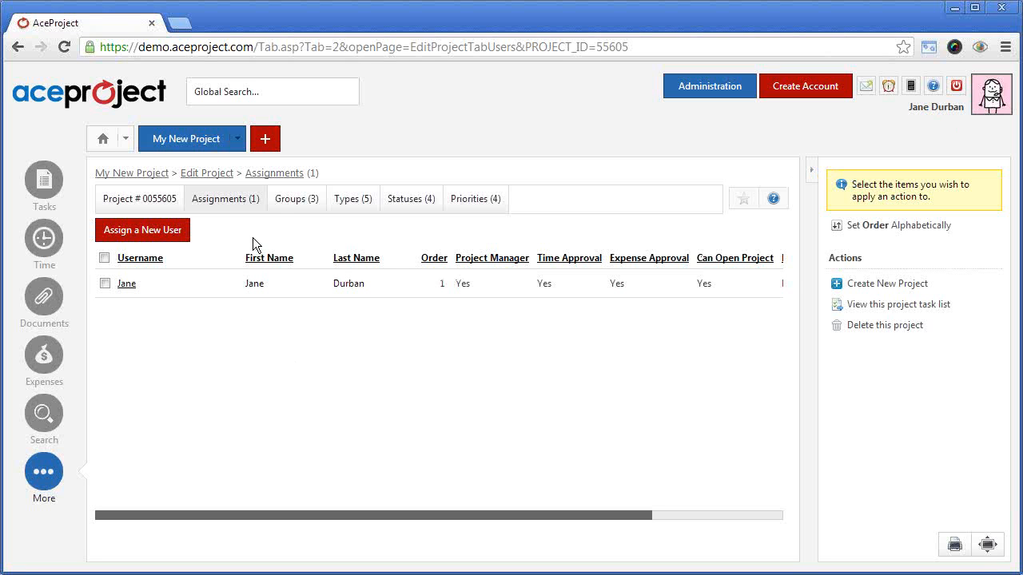
Start a new user assignment for the project and select the second Accounting user and the Clients user
{"action": "left_click", "coordinate": [153, 232]}
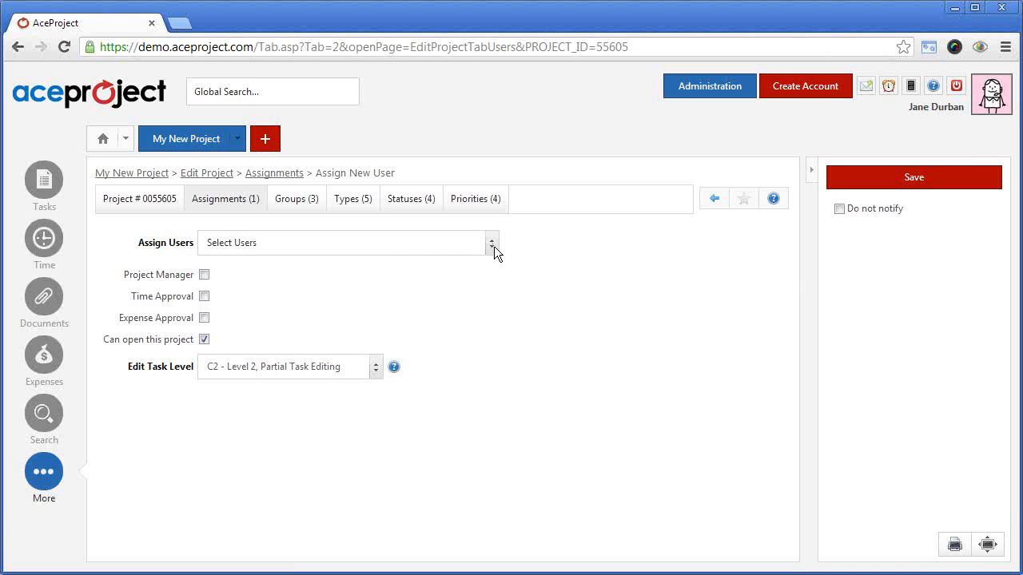
{"action": "left_click", "coordinate": [492, 247]}
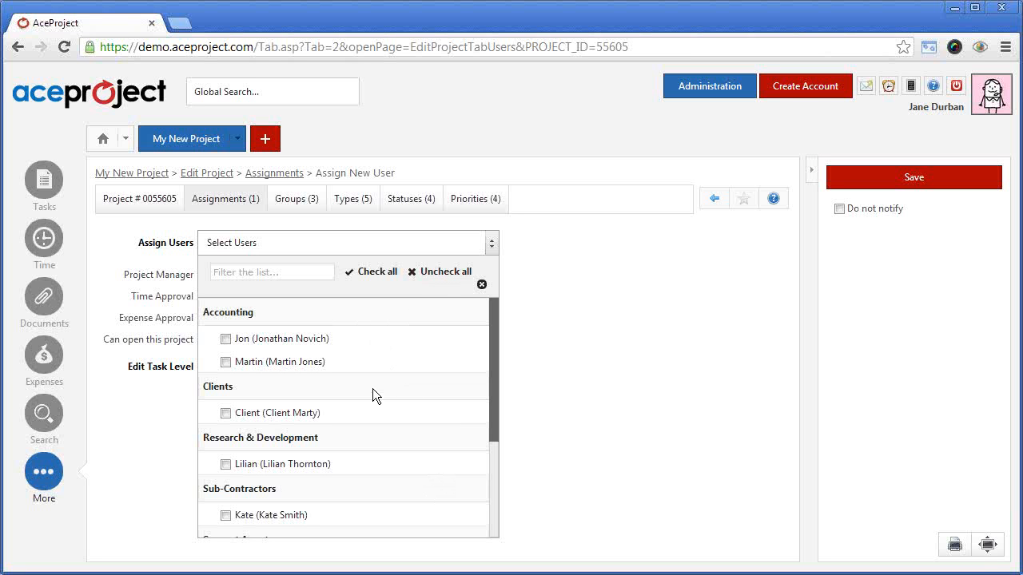
{"action": "left_click", "coordinate": [226, 363]}
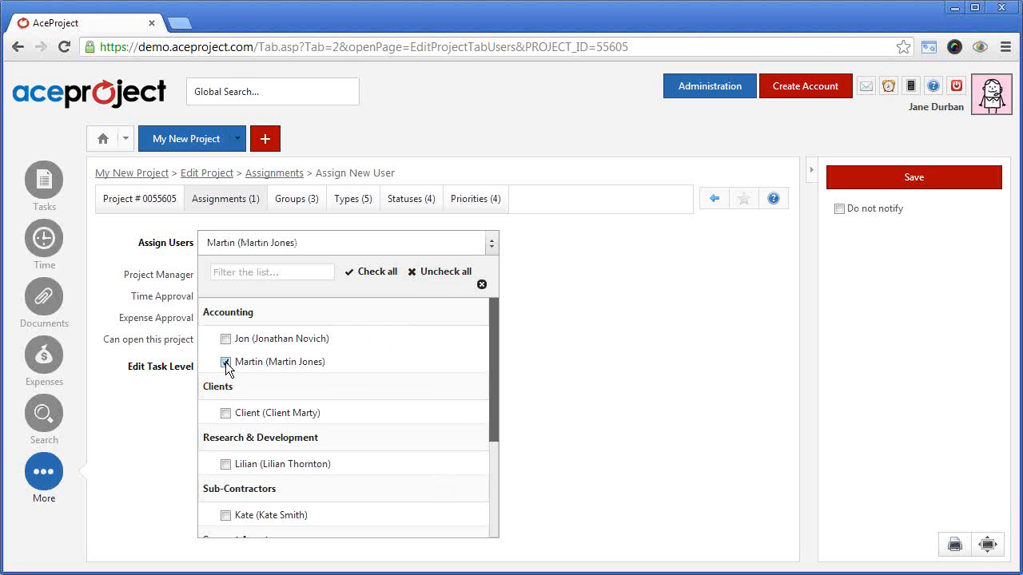
{"action": "left_click", "coordinate": [226, 413]}
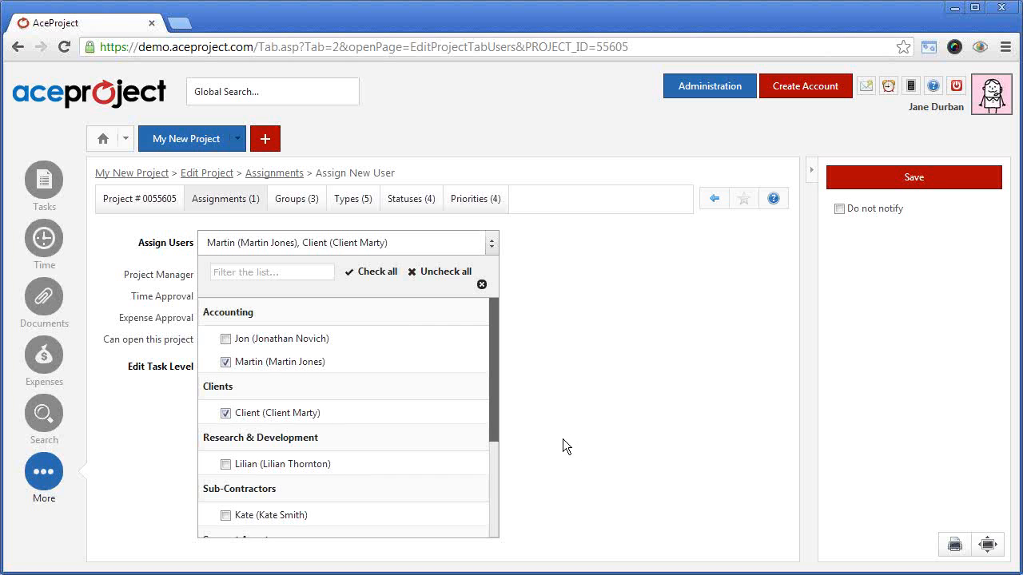
{"action": "left_click", "coordinate": [481, 284]}
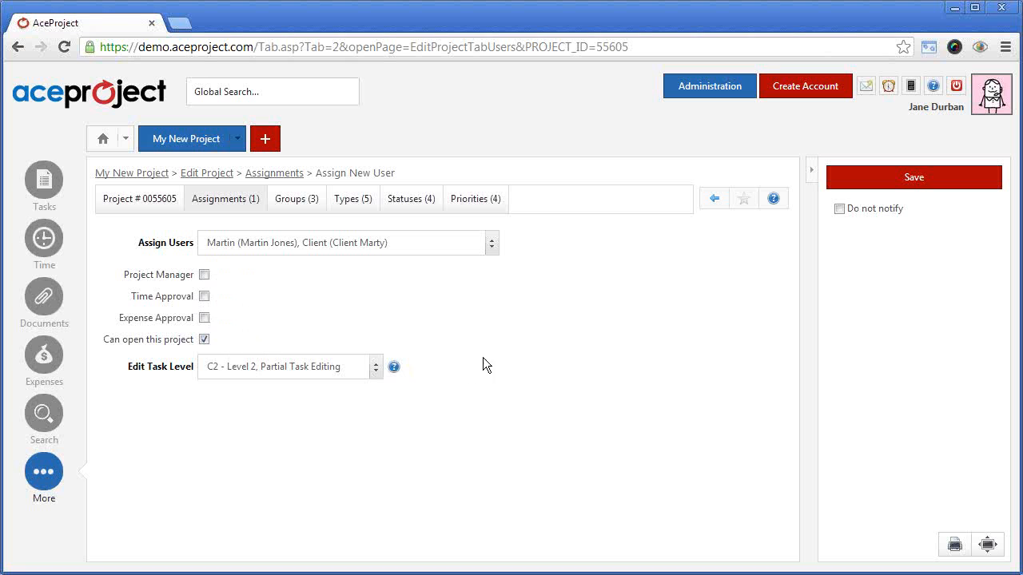
Keep Can open this project enabled, review the Edit Task Level choices while keeping C2, and save the user assignments
{"action": "left_click", "coordinate": [204, 341]}
{"action": "left_click", "coordinate": [204, 341]}
{"action": "left_click", "coordinate": [369, 377]}
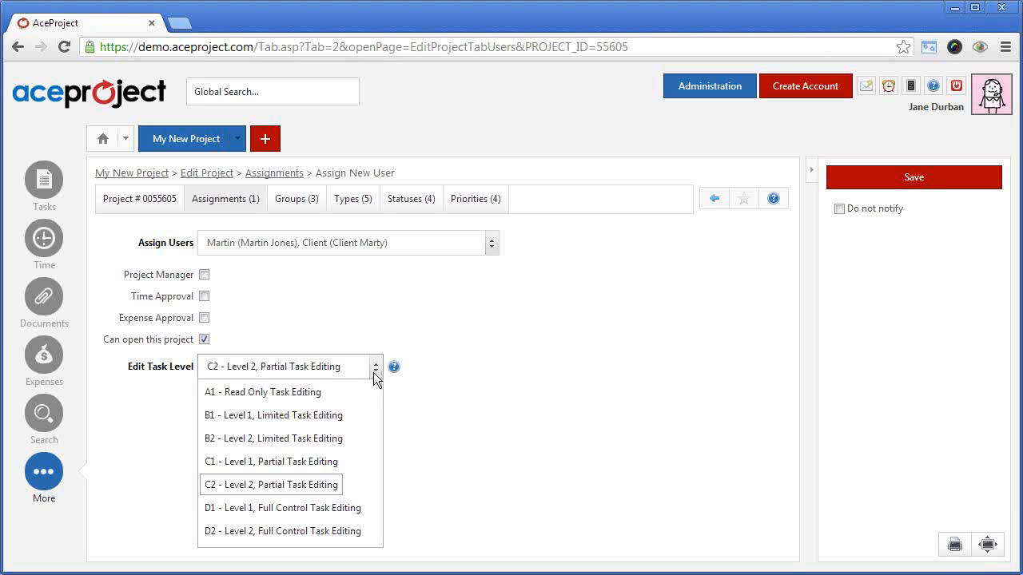
{"action": "left_click", "coordinate": [421, 344]}
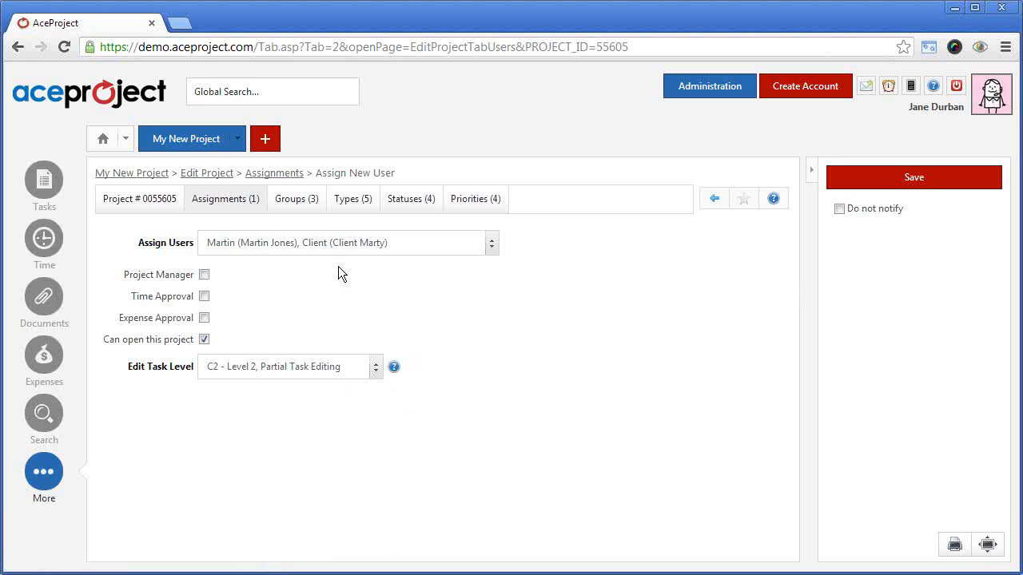
{"action": "left_click", "coordinate": [913, 179]}
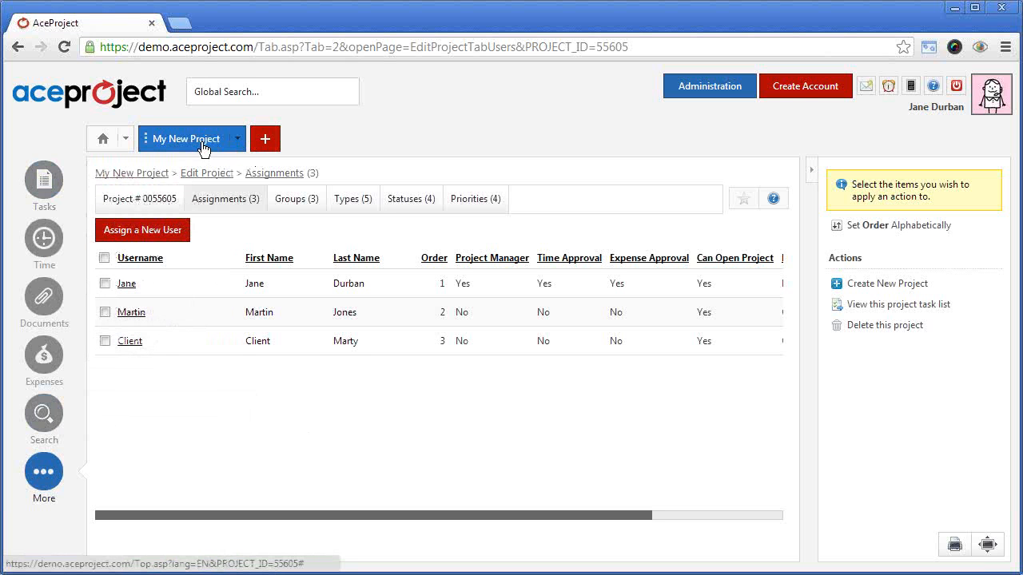
Add a task to My New Project with the summary "My new task"
{"action": "left_click", "coordinate": [237, 142]}
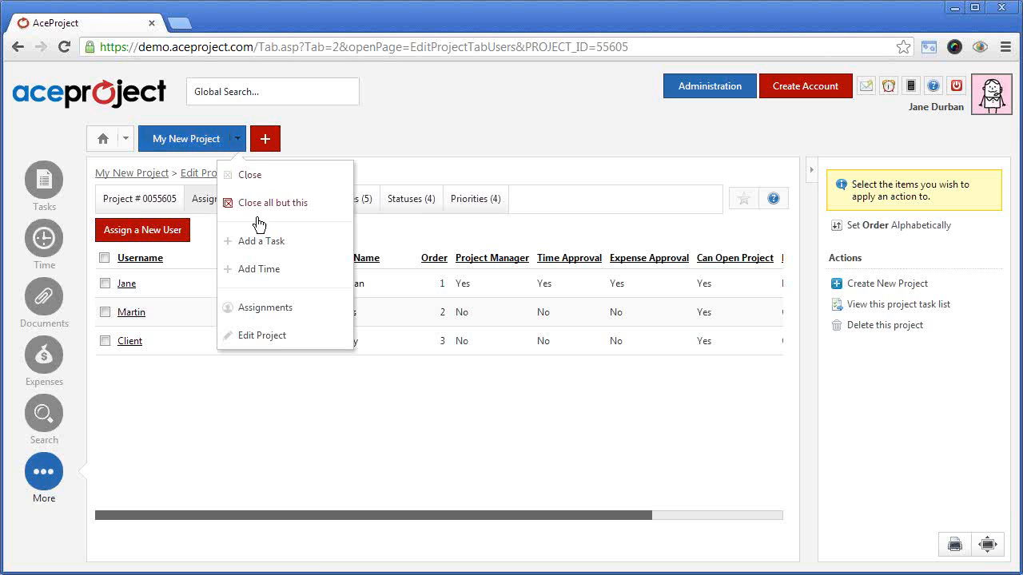
{"action": "left_click", "coordinate": [258, 244]}
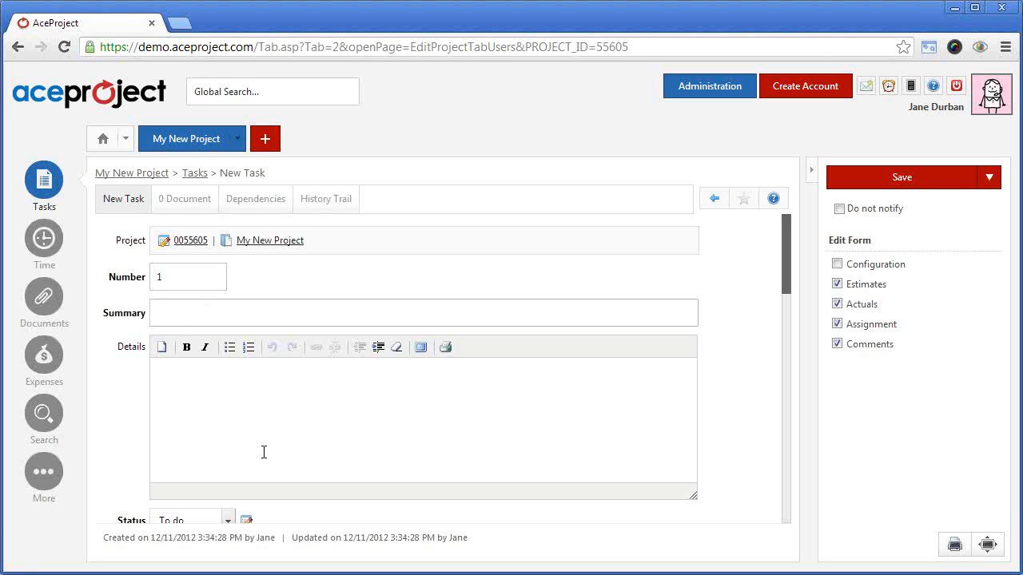
{"action": "type", "text": "My n"}
{"action": "key", "text": "BackSpace"}
{"action": "type", "text": "new"}
{"action": "key", "text": "BackSpace"}
{"action": "key", "text": "BackSpace"}
{"action": "type", "text": "ew"}
{"action": "key", "text": "BackSpace"}
{"action": "key", "text": "BackSpace"}
{"action": "key", "text": "BackSpace"}
{"action": "type", "text": "ew task"}
Review the new task's Details and Estimates fields, and set its assignment to Custom Hours
{"action": "left_click", "coordinate": [264, 442]}
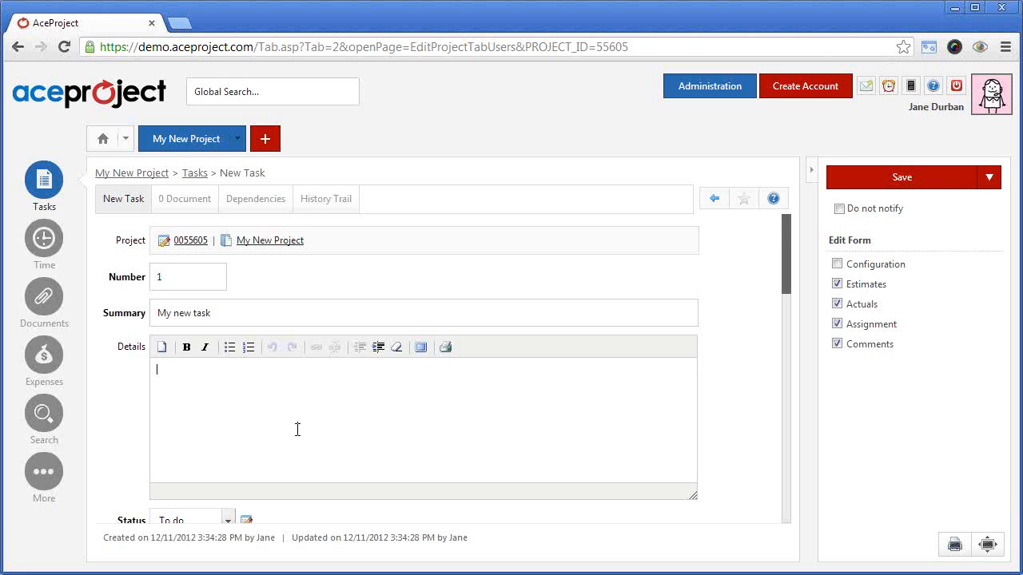
{"action": "scroll", "coordinate": [333, 416], "scroll_direction": "down", "scroll_amount": 1}
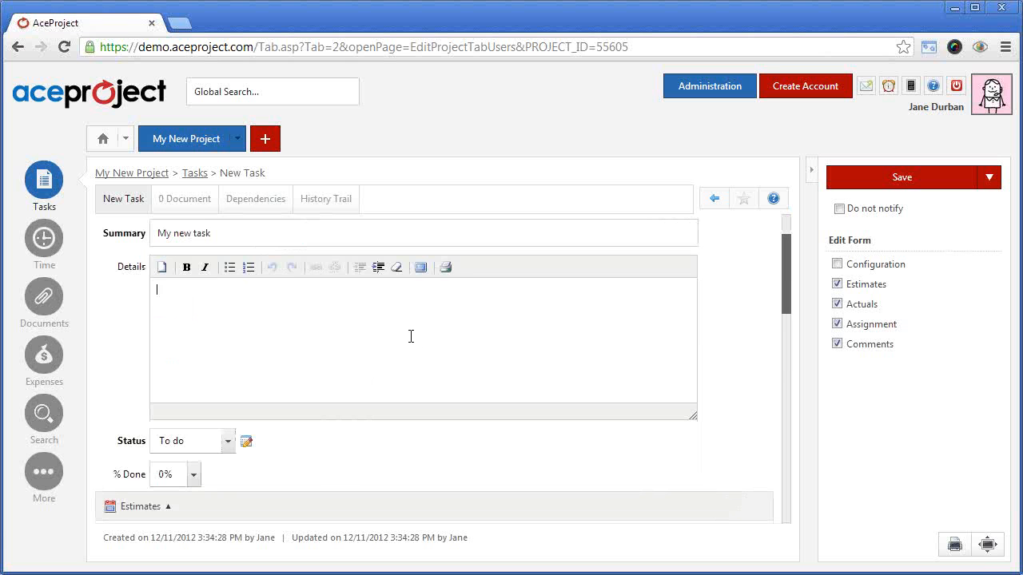
{"action": "scroll", "coordinate": [405, 331], "scroll_direction": "down", "scroll_amount": 3}
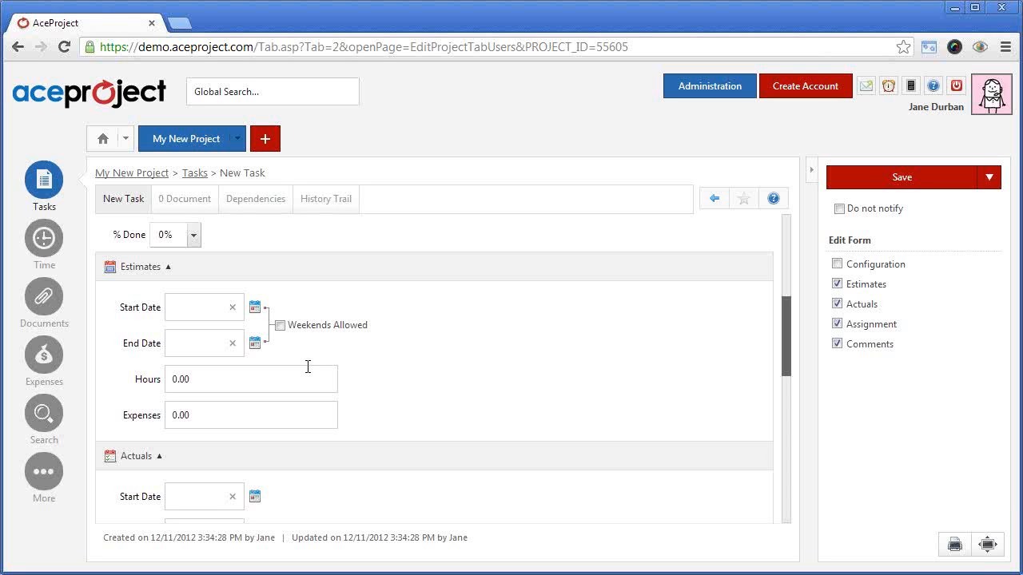
{"action": "left_click", "coordinate": [244, 378]}
{"action": "scroll", "coordinate": [493, 371], "scroll_direction": "down", "scroll_amount": 5}
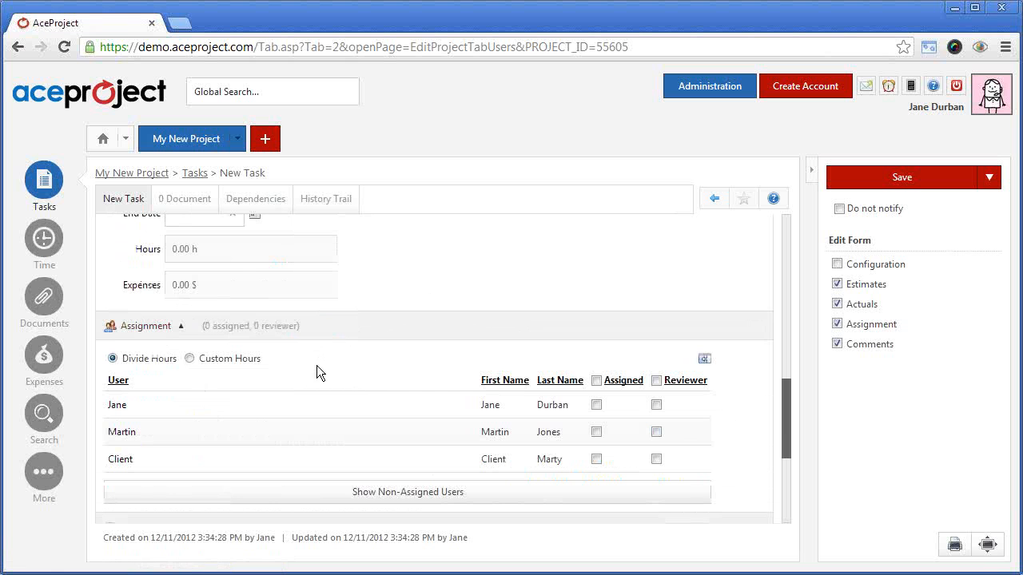
{"action": "left_click", "coordinate": [189, 359]}
{"action": "scroll", "coordinate": [353, 349], "scroll_direction": "down", "scroll_amount": 1}
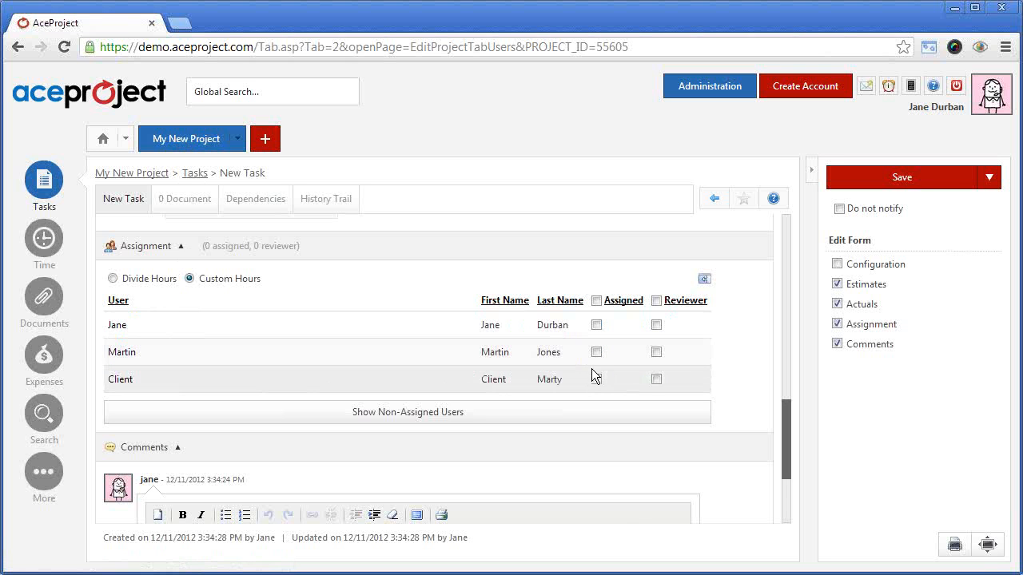
Assign the first two listed users to the task and make the Client user its reviewer
{"action": "left_click", "coordinate": [597, 325]}
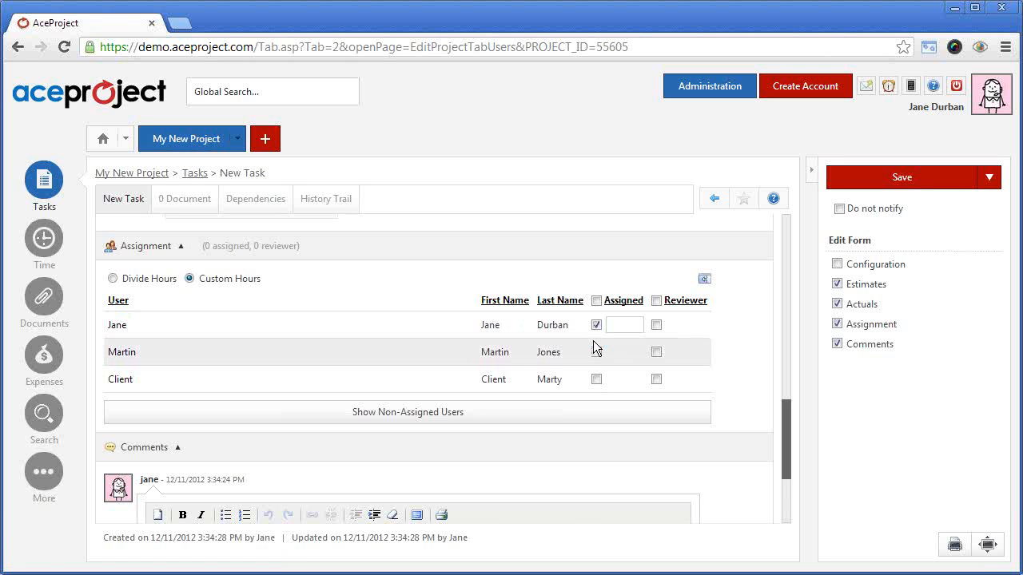
{"action": "left_click", "coordinate": [596, 352]}
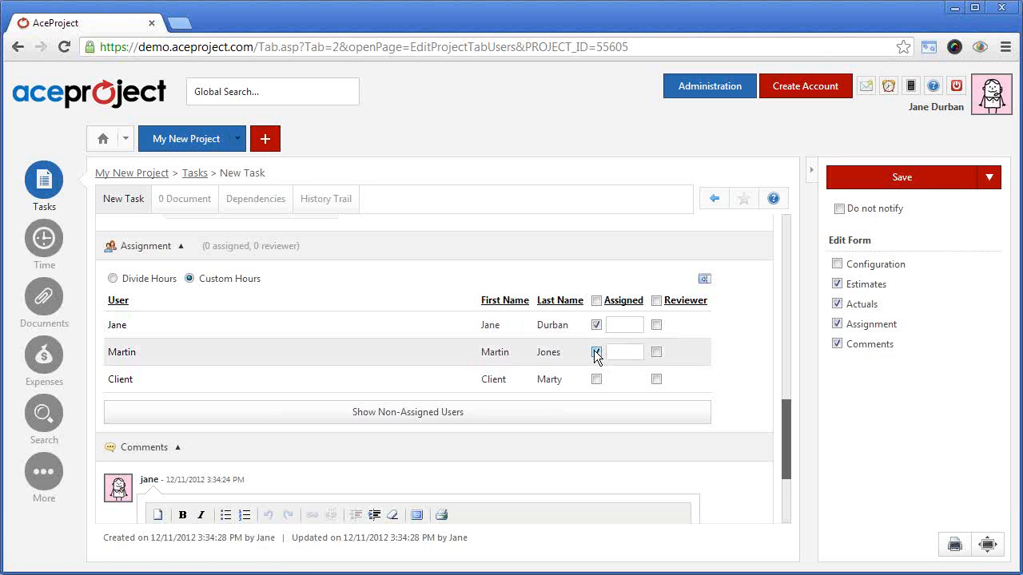
{"action": "left_click", "coordinate": [656, 379]}
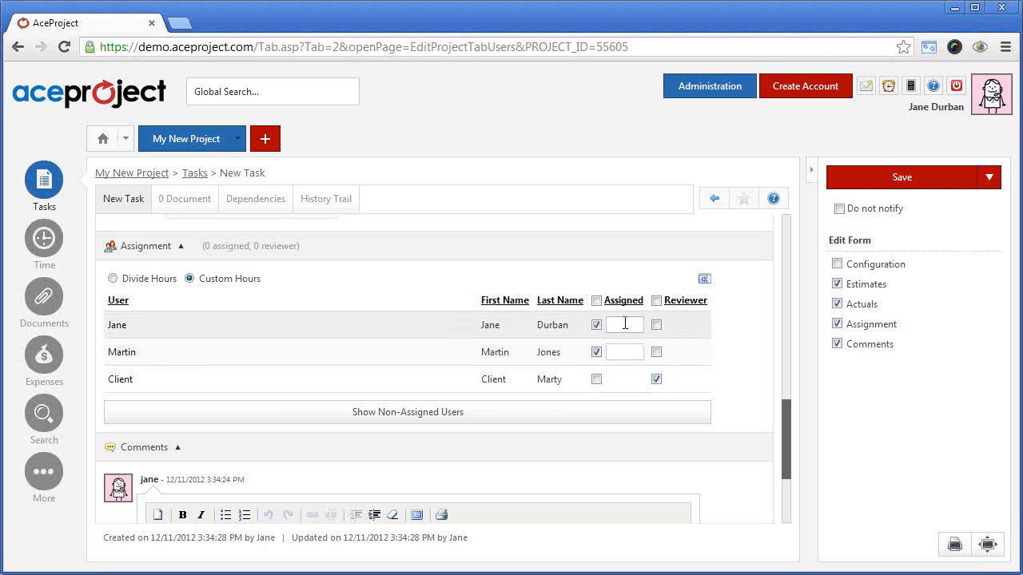
Allot 5 hours to the first assigned user and 7 hours to the second, and save the task
{"action": "left_click", "coordinate": [620, 325]}
{"action": "type", "text": "5"}
{"action": "left_click", "coordinate": [629, 351]}
{"action": "type", "text": "7"}
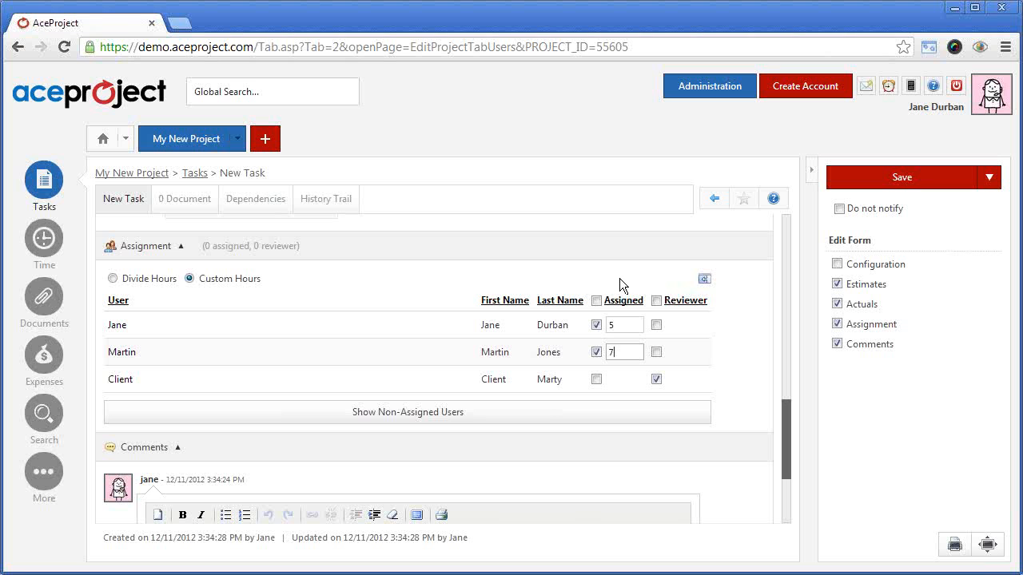
{"action": "left_click", "coordinate": [623, 354]}
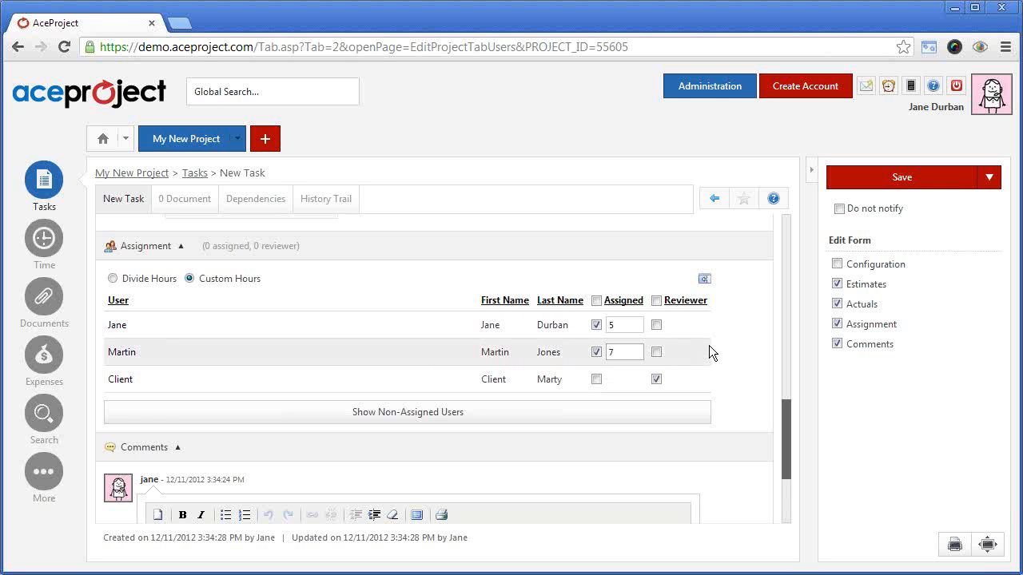
{"action": "left_click", "coordinate": [916, 183]}
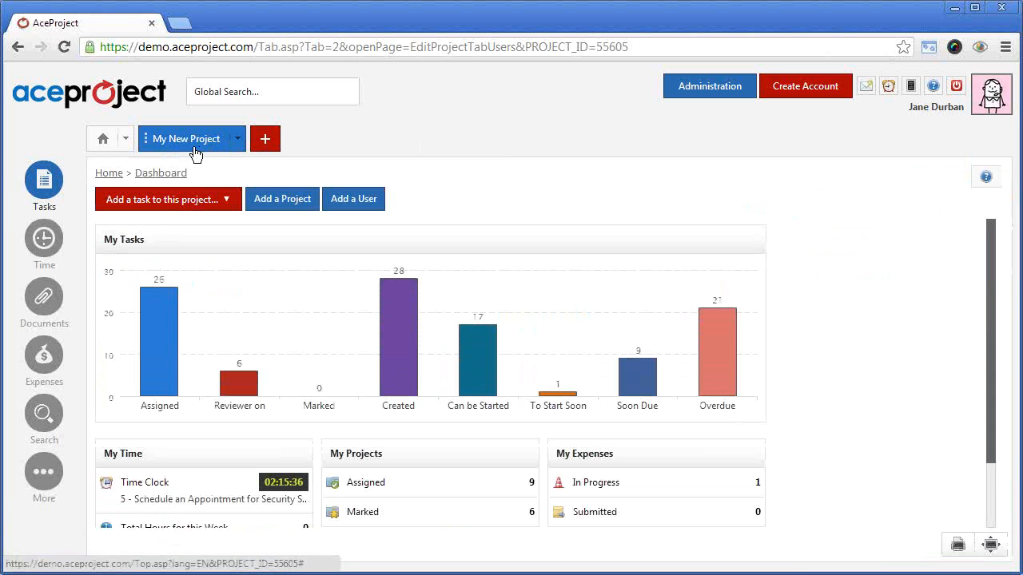
Open My new task from the My New Project task list and look through its edit form down to Comments
{"action": "left_click", "coordinate": [195, 147]}
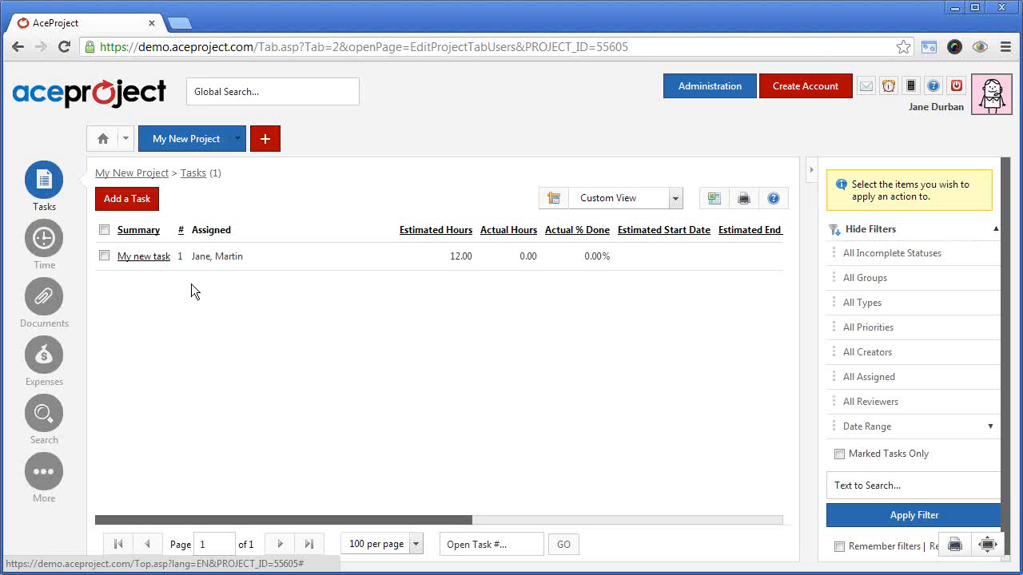
{"action": "left_click", "coordinate": [146, 256]}
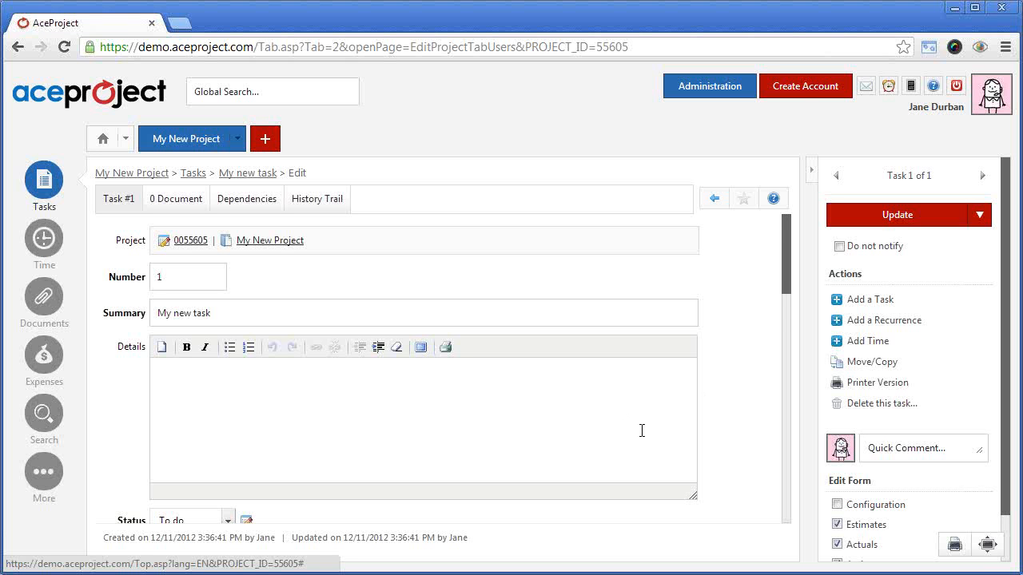
{"action": "left_click_drag", "start_coordinate": [787, 269], "coordinate": [781, 513]}
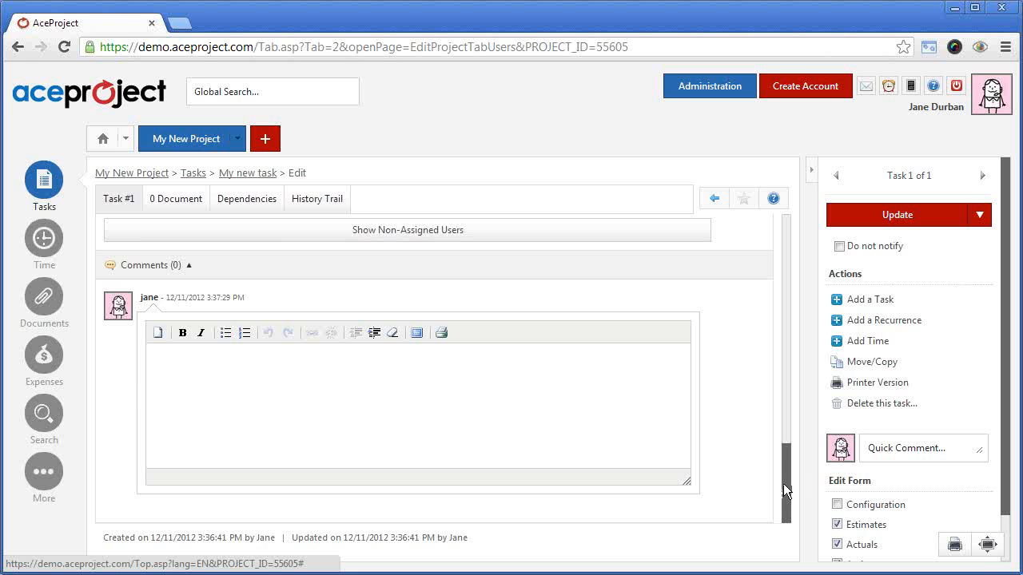
{"action": "left_click_drag", "start_coordinate": [785, 481], "coordinate": [787, 322]}
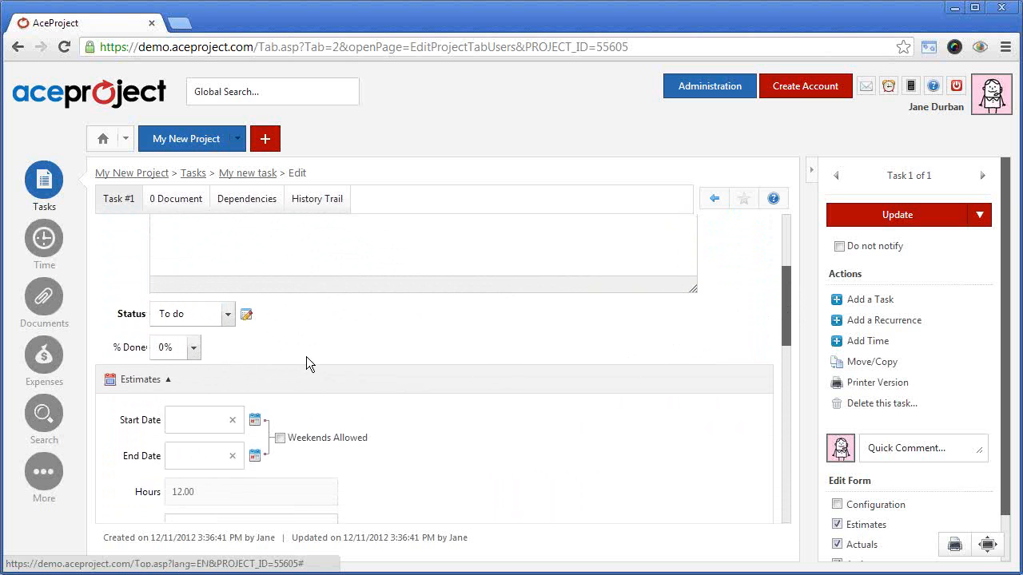
Check the task's % Done and Status choices while keeping 0% and To do
{"action": "left_click", "coordinate": [194, 349]}
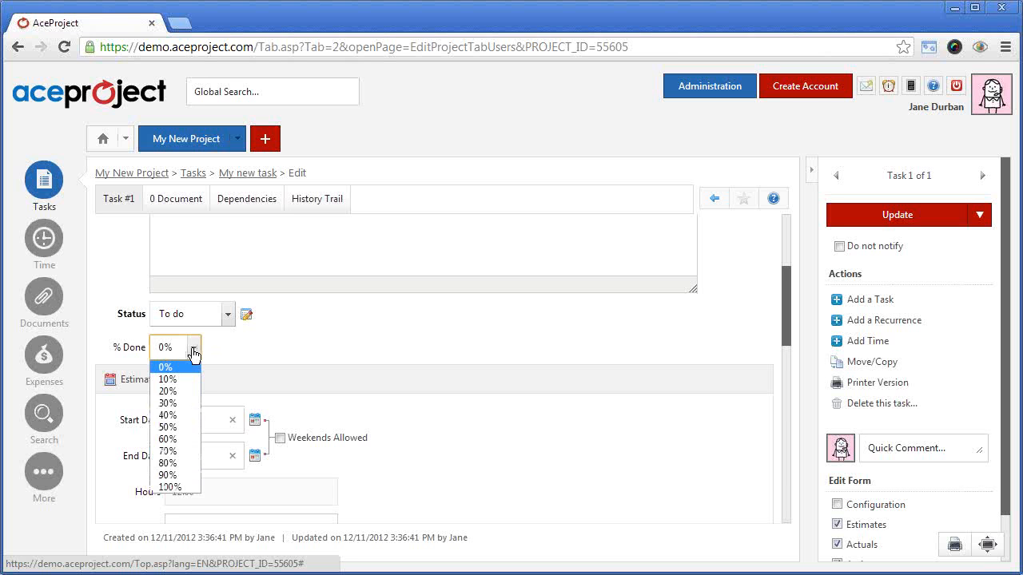
{"action": "left_click", "coordinate": [234, 349]}
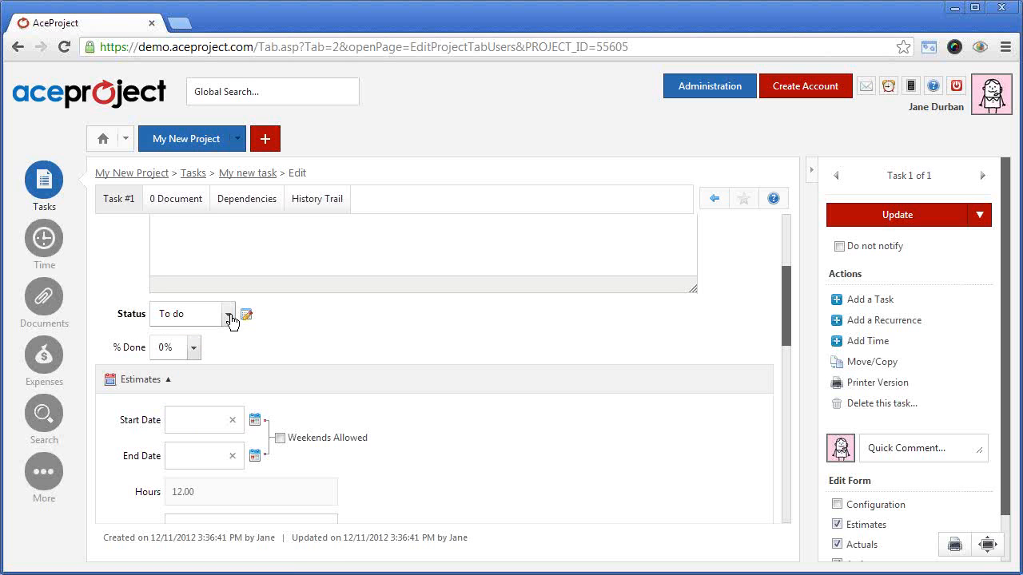
{"action": "left_click", "coordinate": [229, 316]}
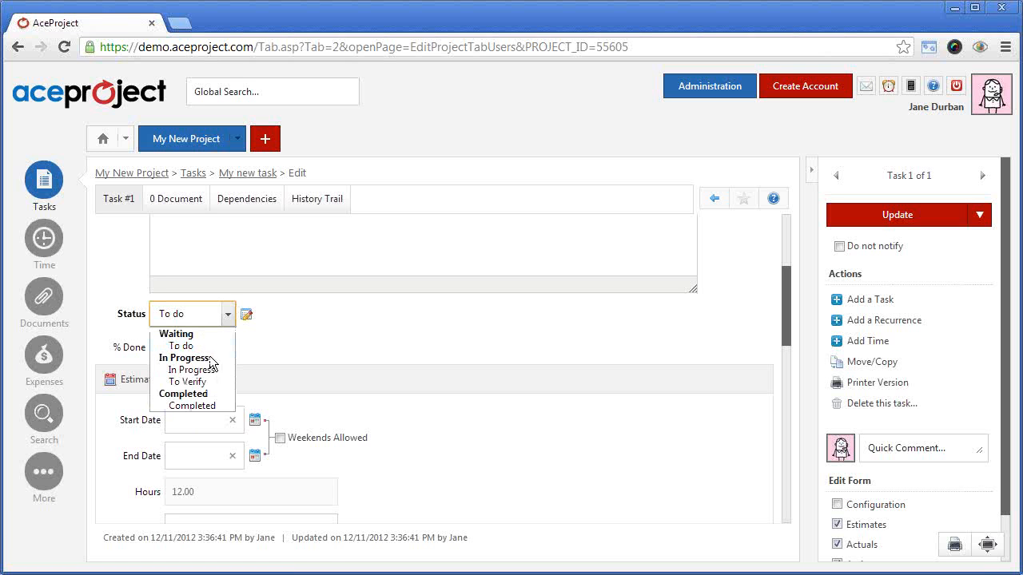
{"action": "left_click", "coordinate": [321, 357]}
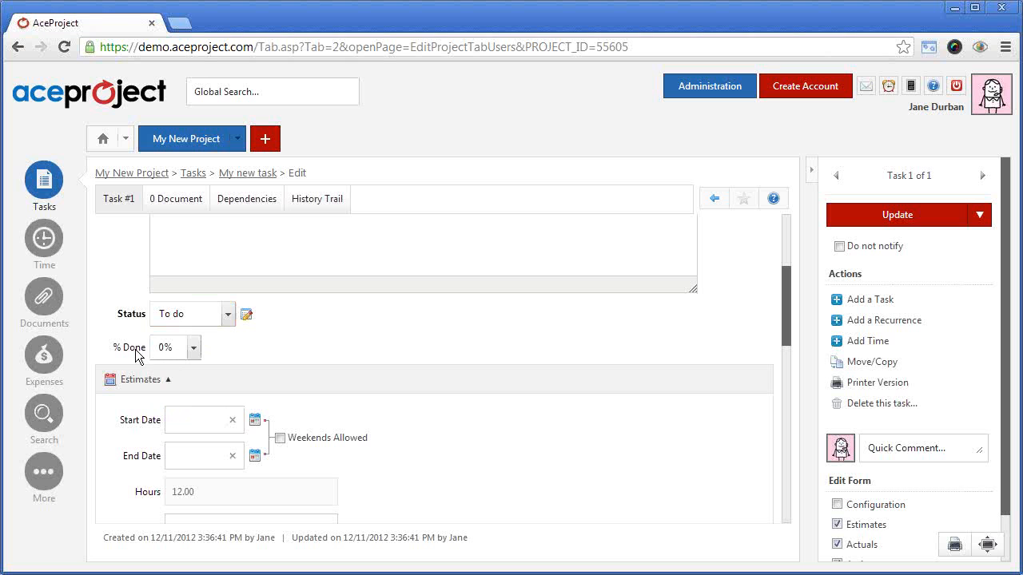